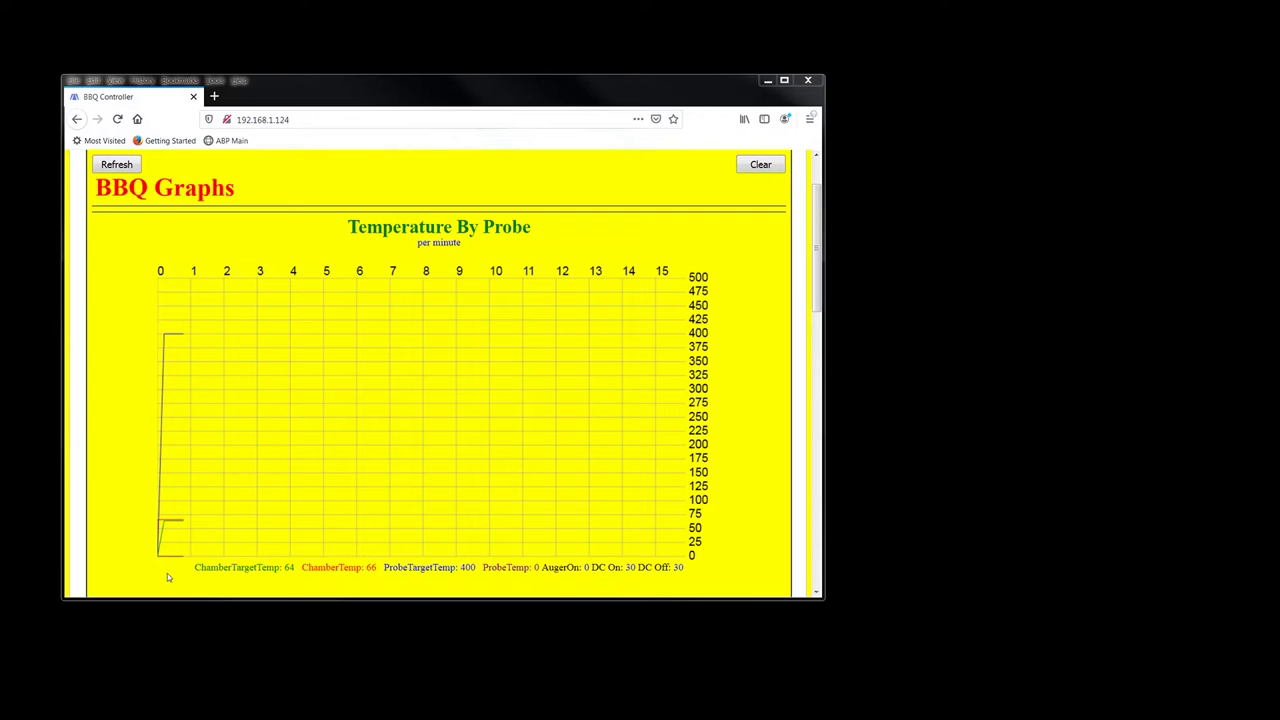
# - Examine the Temperature By Probe graph and its ProbeTargetTemp and AugerOn readings on the BBQ Graphs page
pyautogui.click(264, 208)
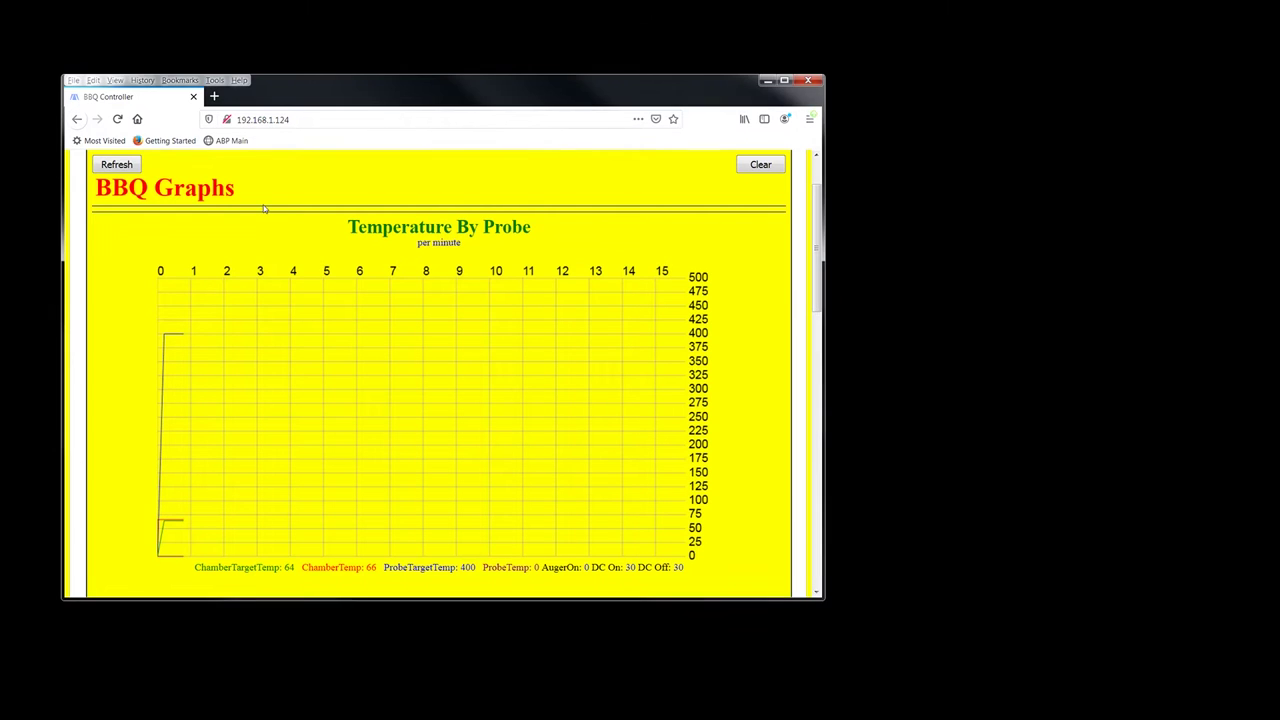
pyautogui.scroll(2, 264, 208)
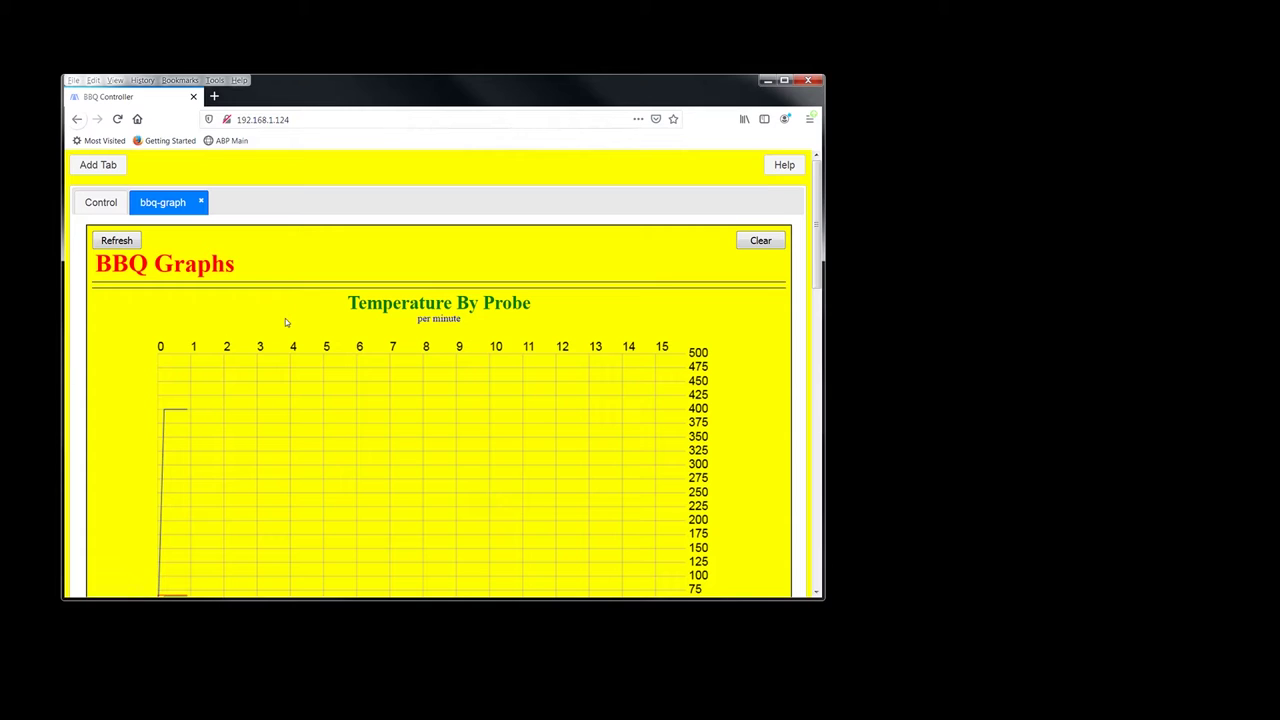
pyautogui.scroll(-1, 285, 322)
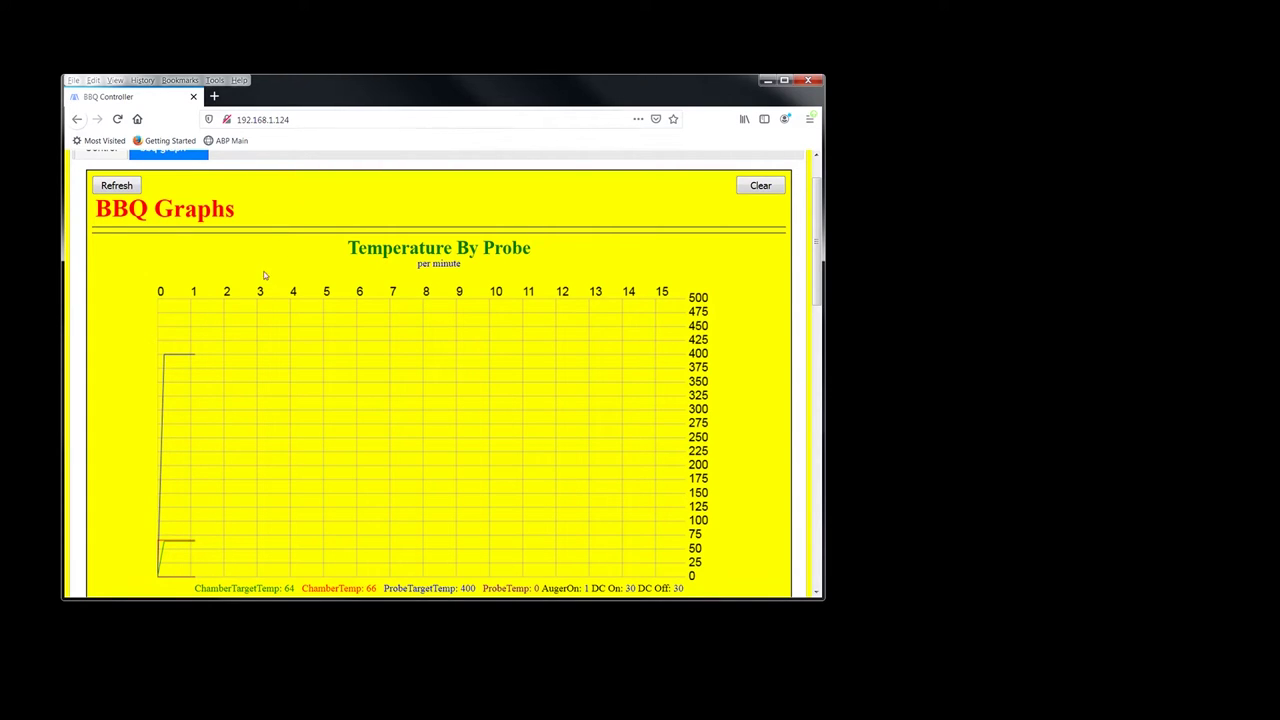
pyautogui.doubleClick(466, 588)
pyautogui.doubleClick(537, 588)
pyautogui.click(304, 250)
# - Check the cooking status, BBQ State and probe readings on the Control page
pyautogui.click(100, 202)
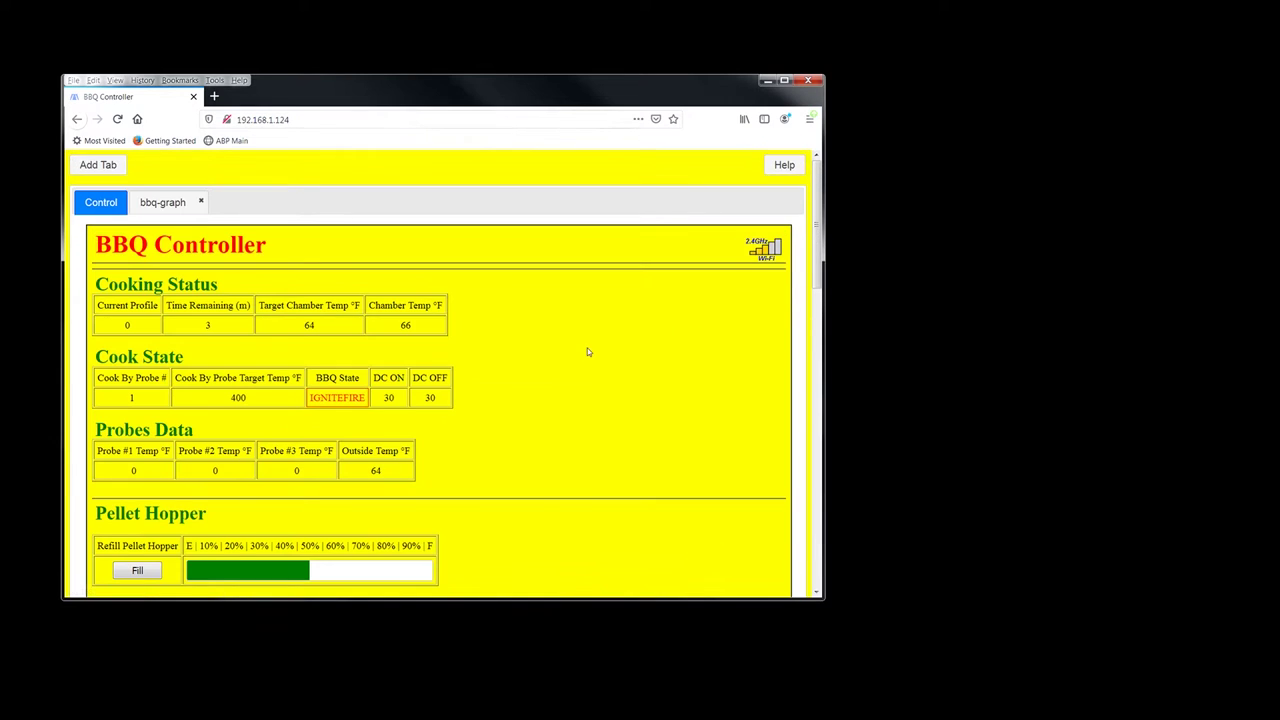
pyautogui.doubleClick(361, 397)
pyautogui.click(491, 406)
pyautogui.scroll(-2, 445, 345)
pyautogui.scroll(1, 441, 338)
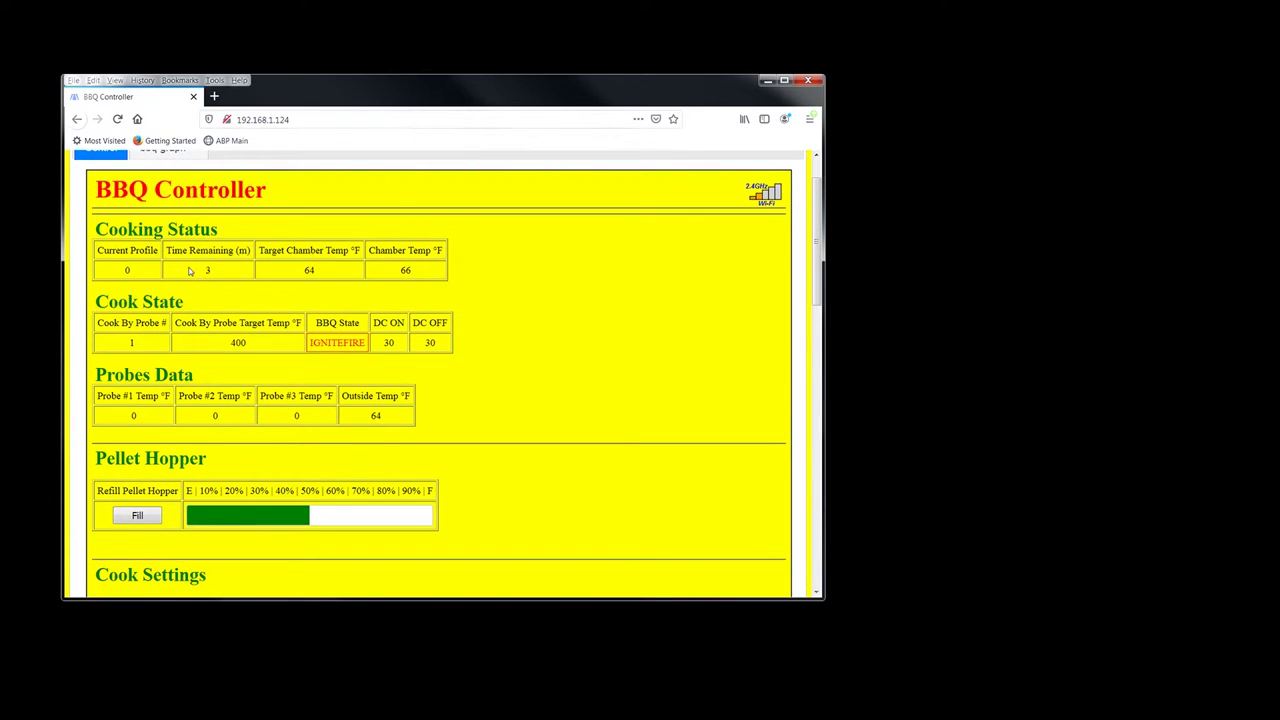
pyautogui.scroll(1, 205, 265)
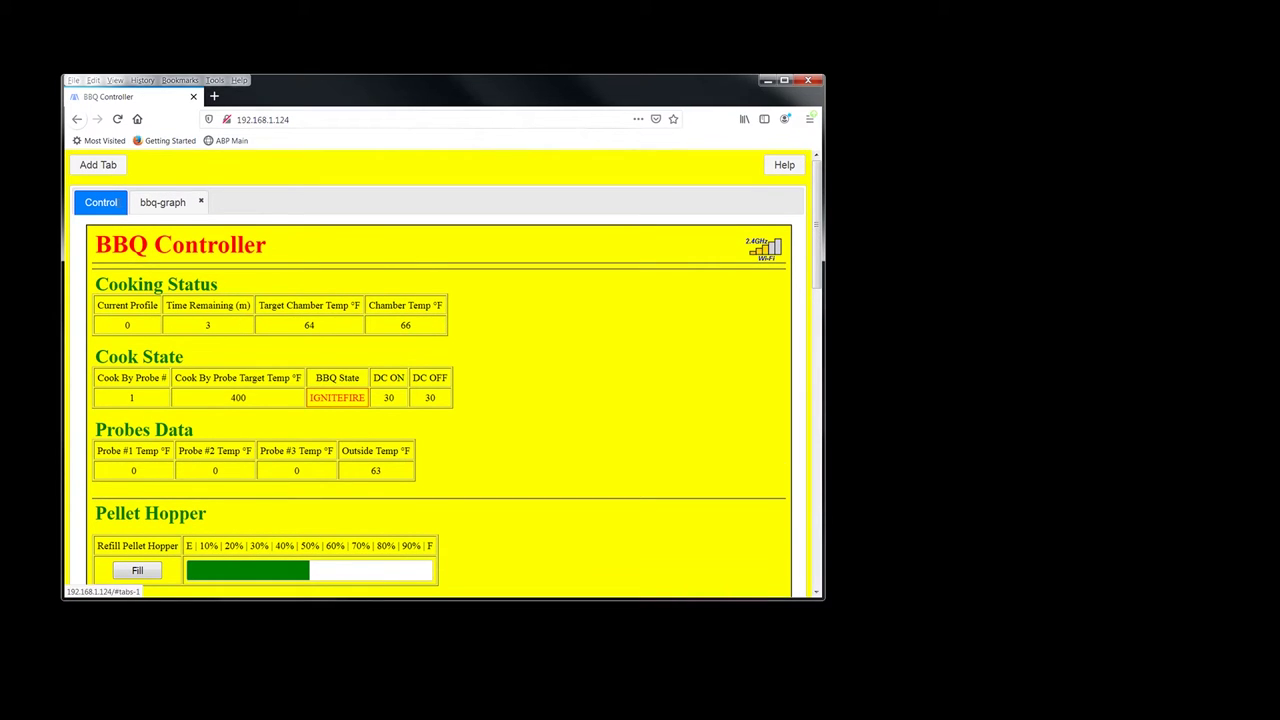
# - Add the bbq-config page and review its PATC settings, including Fuel On Minimum and Igniter On Time
pyautogui.click(97, 165)
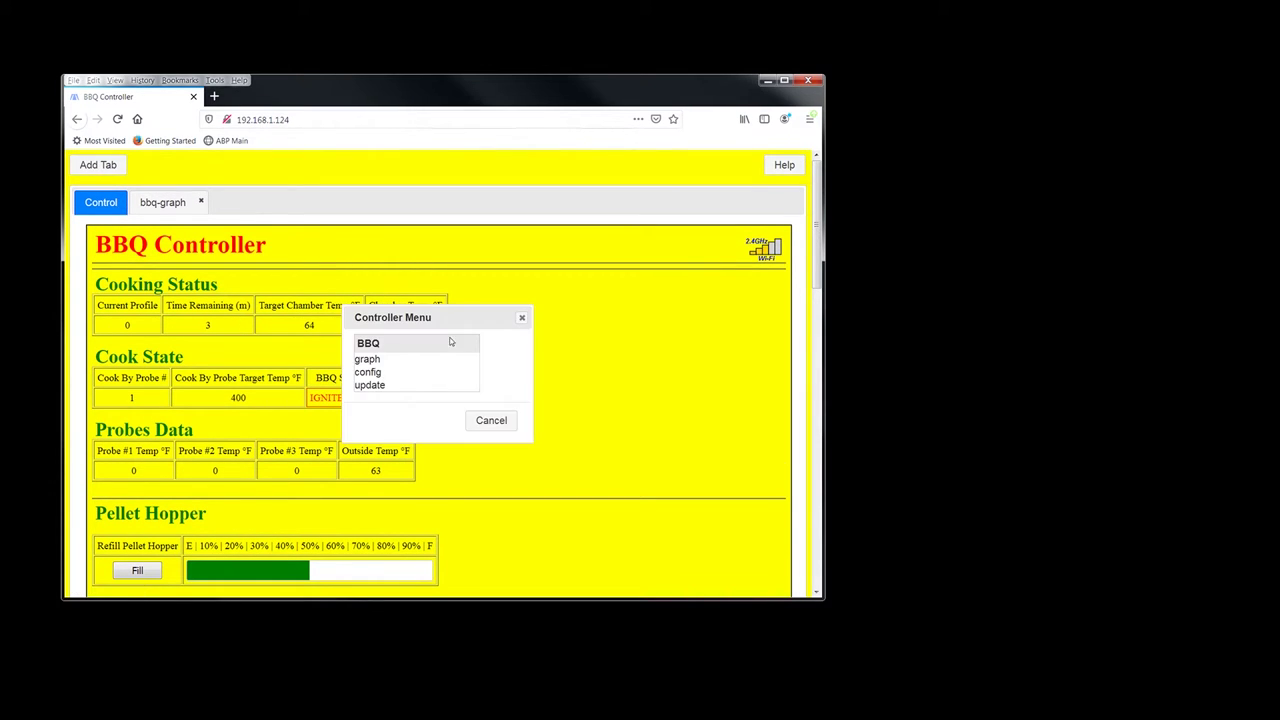
pyautogui.click(372, 370)
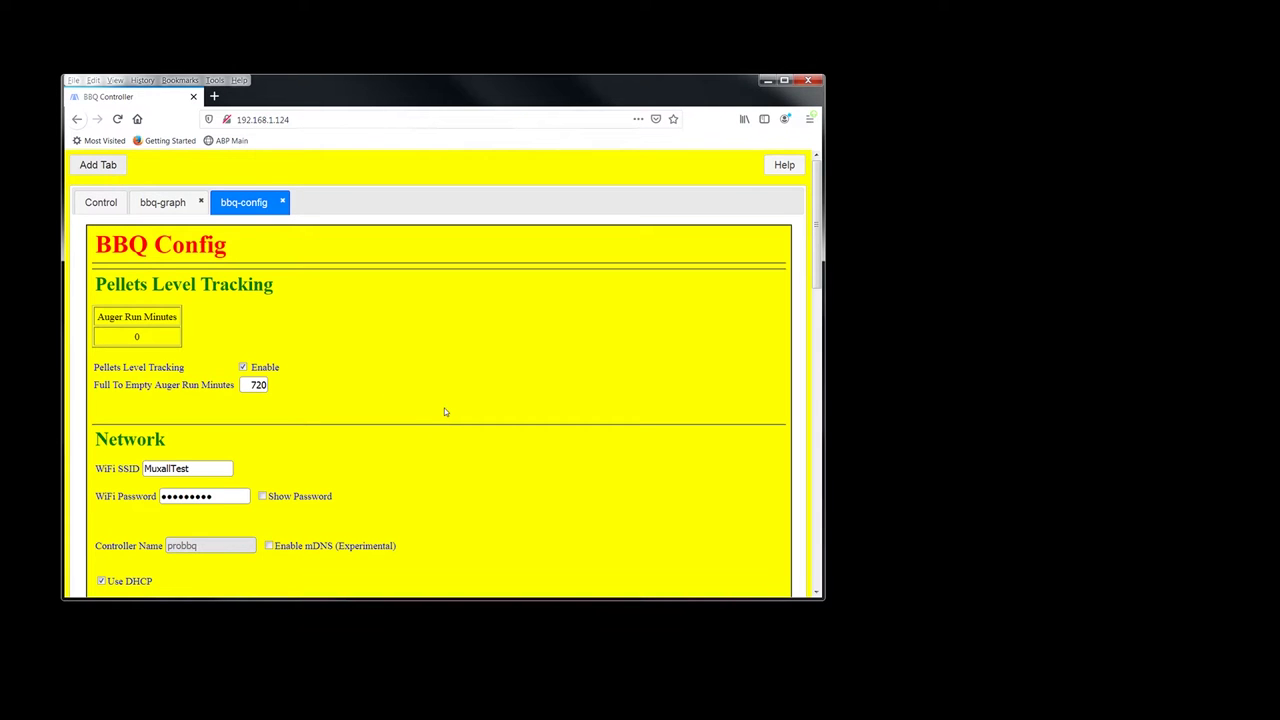
pyautogui.scroll(-8, 445, 412)
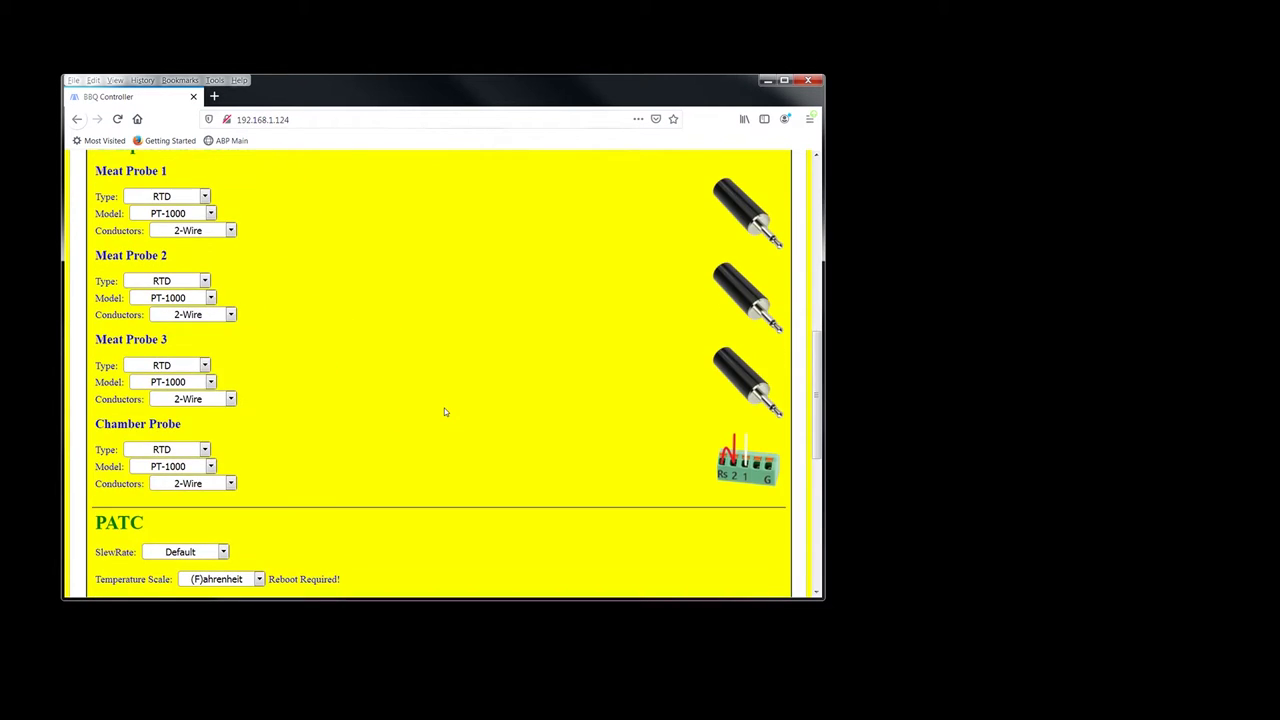
pyautogui.scroll(-1, 445, 411)
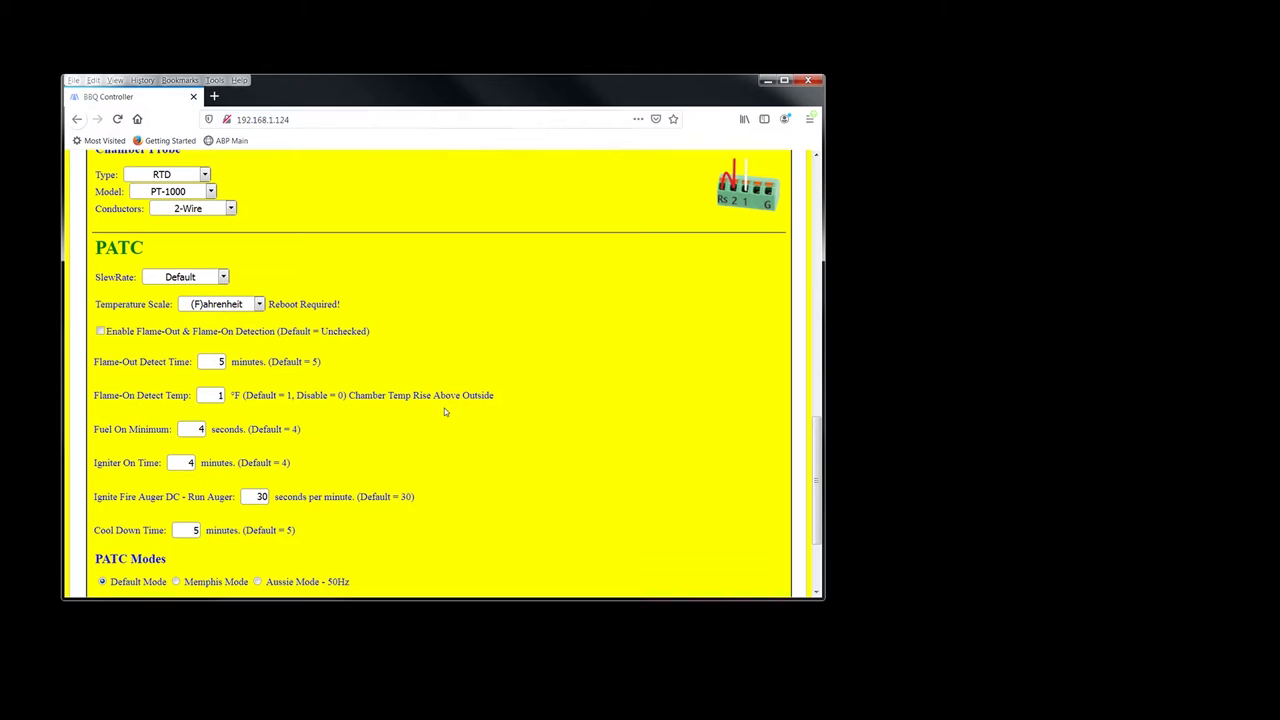
pyautogui.doubleClick(200, 429)
pyautogui.scroll(5, 414, 436)
pyautogui.scroll(-7, 414, 436)
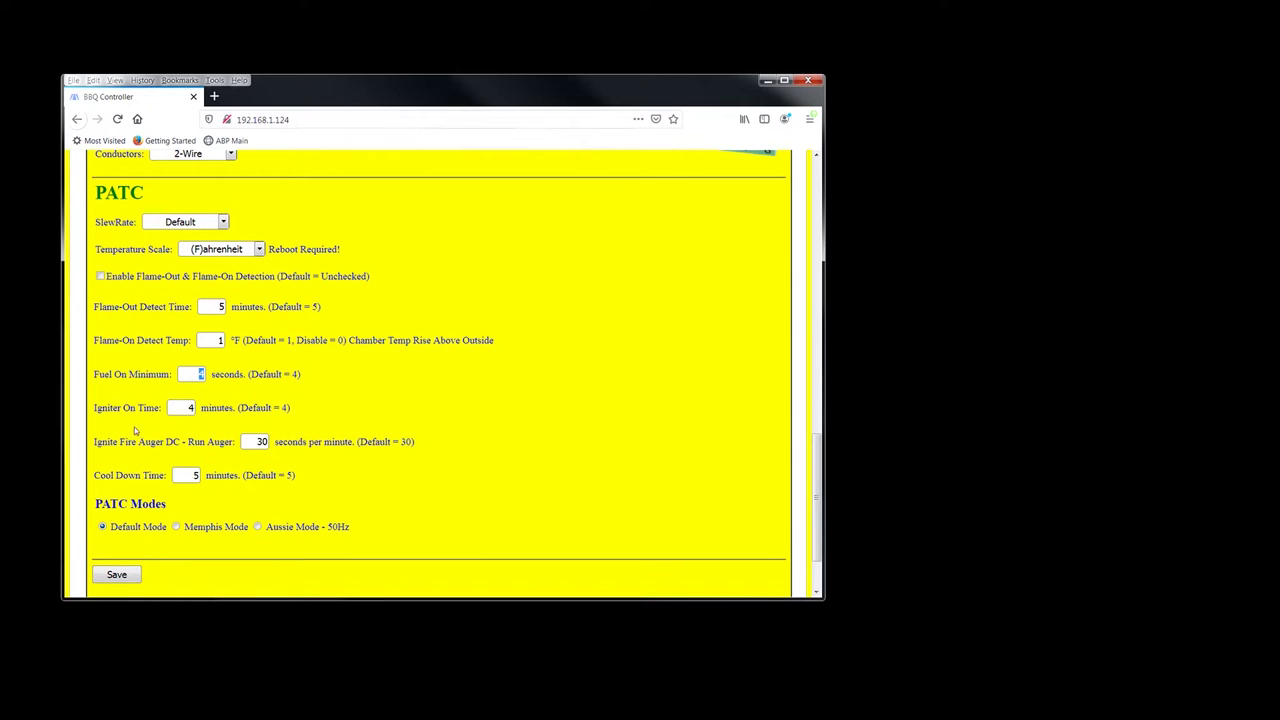
pyautogui.doubleClick(187, 408)
pyautogui.scroll(15, 417, 409)
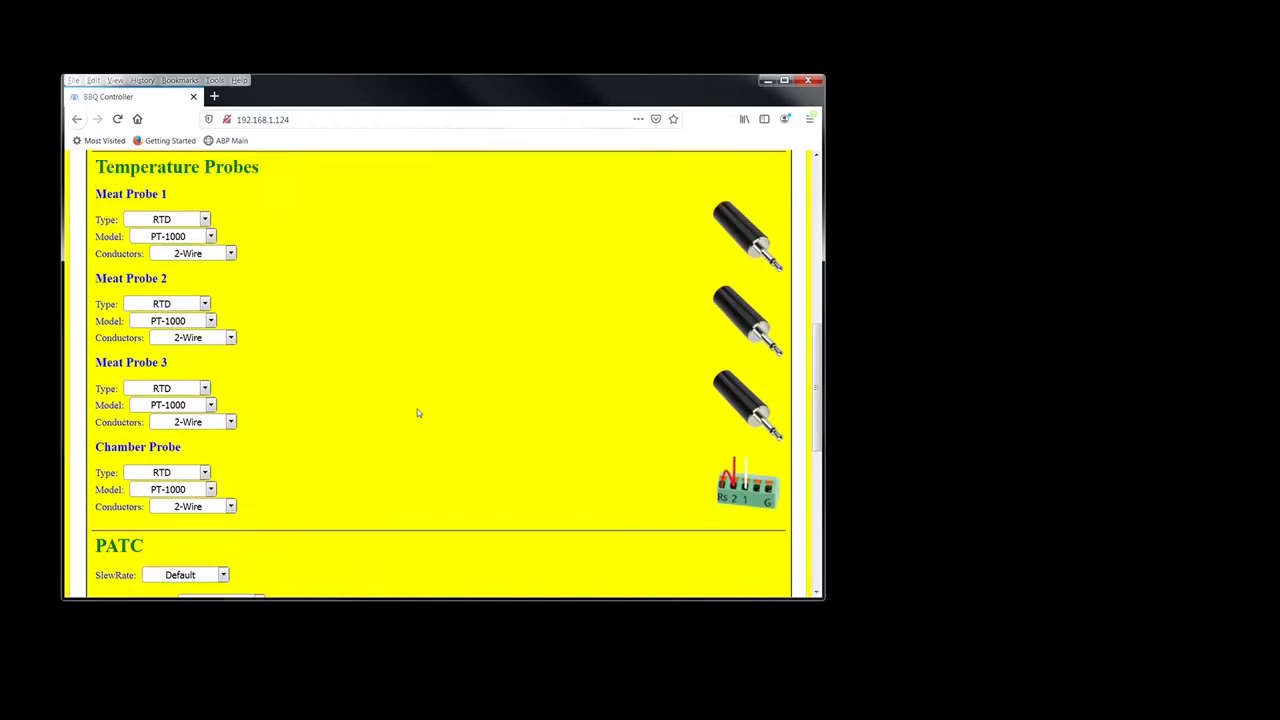
pyautogui.scroll(2, 417, 412)
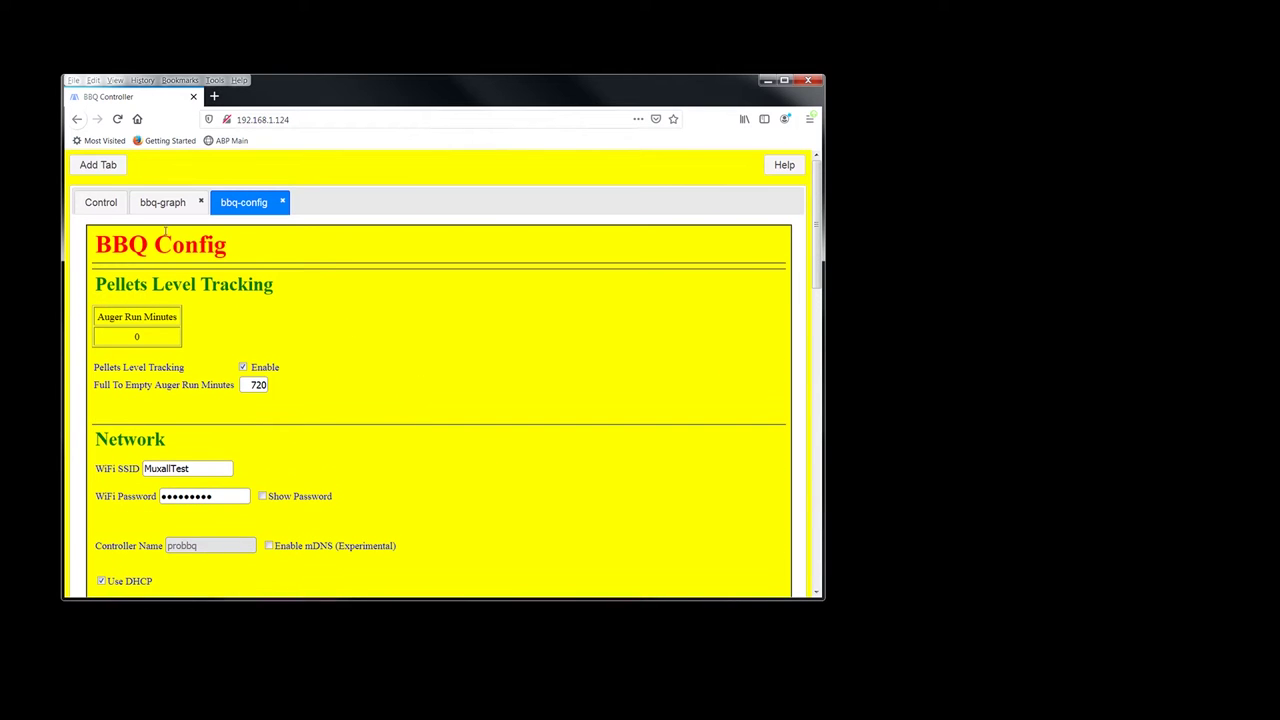
# - Check the ignition status on the Control page and the temperature progress on the bbq-graph page
pyautogui.click(101, 204)
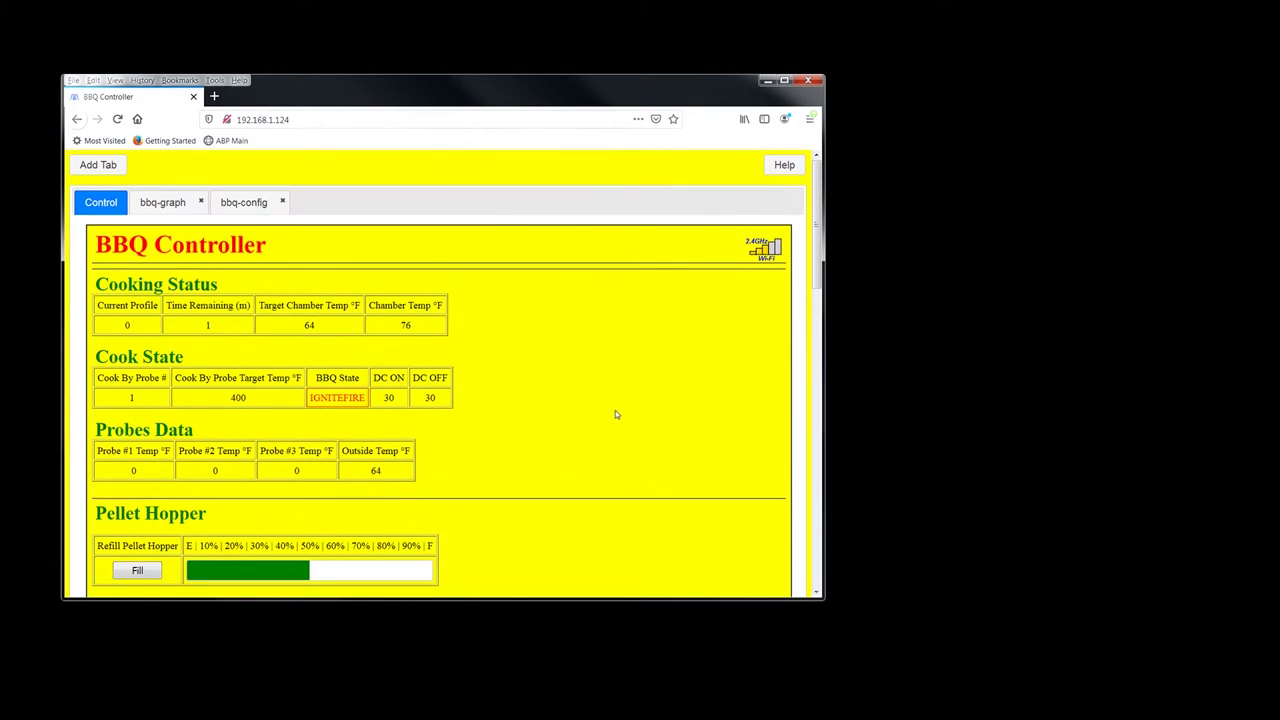
pyautogui.click(168, 205)
pyautogui.scroll(-1, 733, 487)
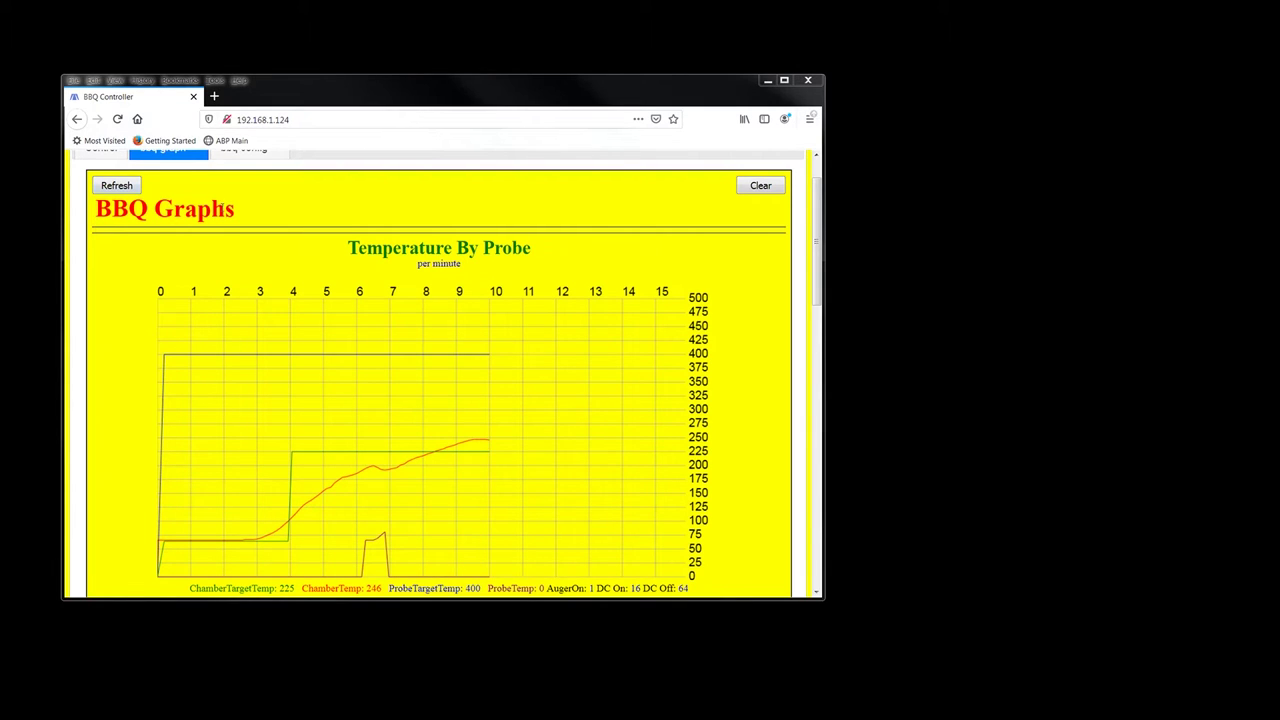
pyautogui.click(220, 210)
# - In the Control page's Ending Control settings, set Cook By Probe to Probe #3
pyautogui.scroll(1, 220, 210)
pyautogui.click(100, 202)
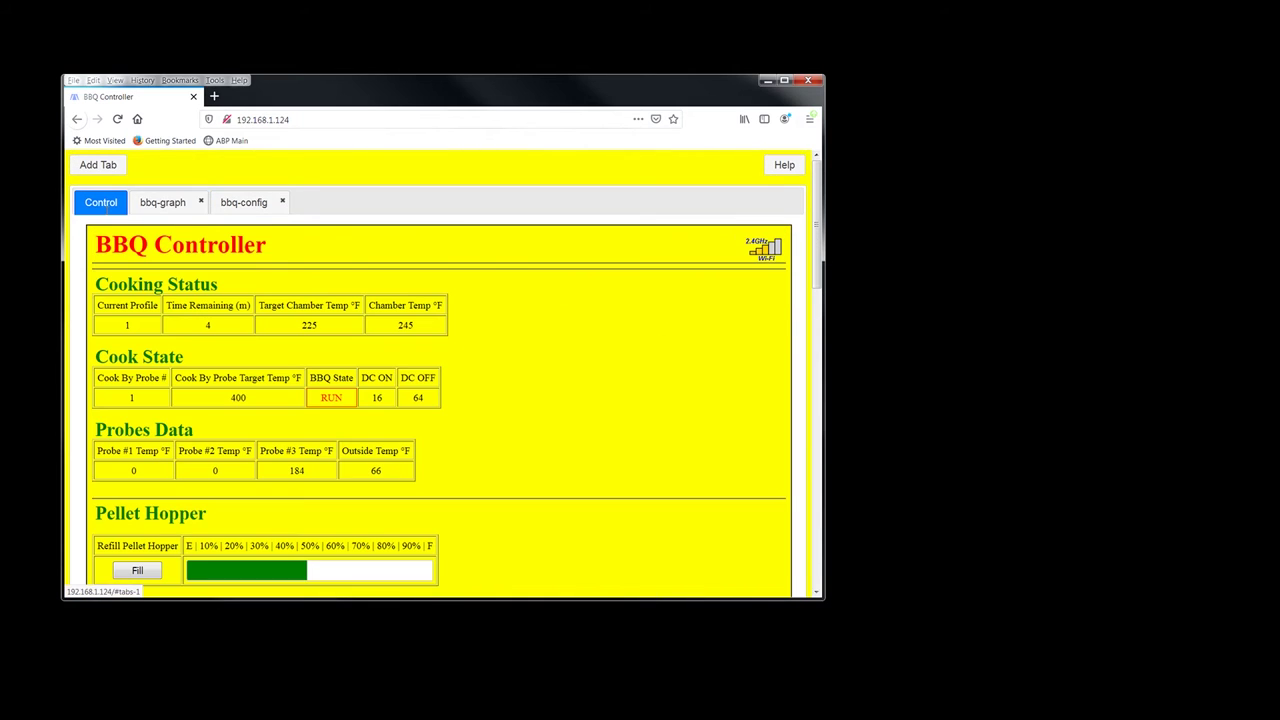
pyautogui.scroll(-10, 484, 431)
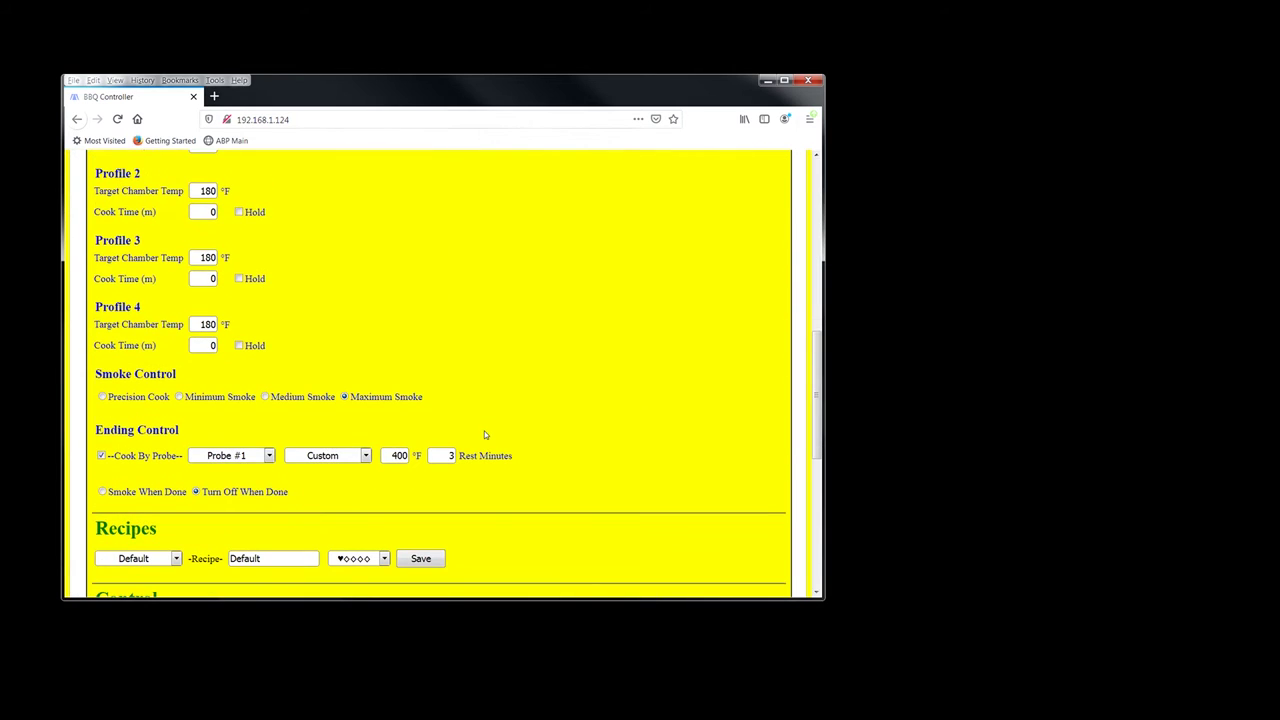
pyautogui.click(267, 455)
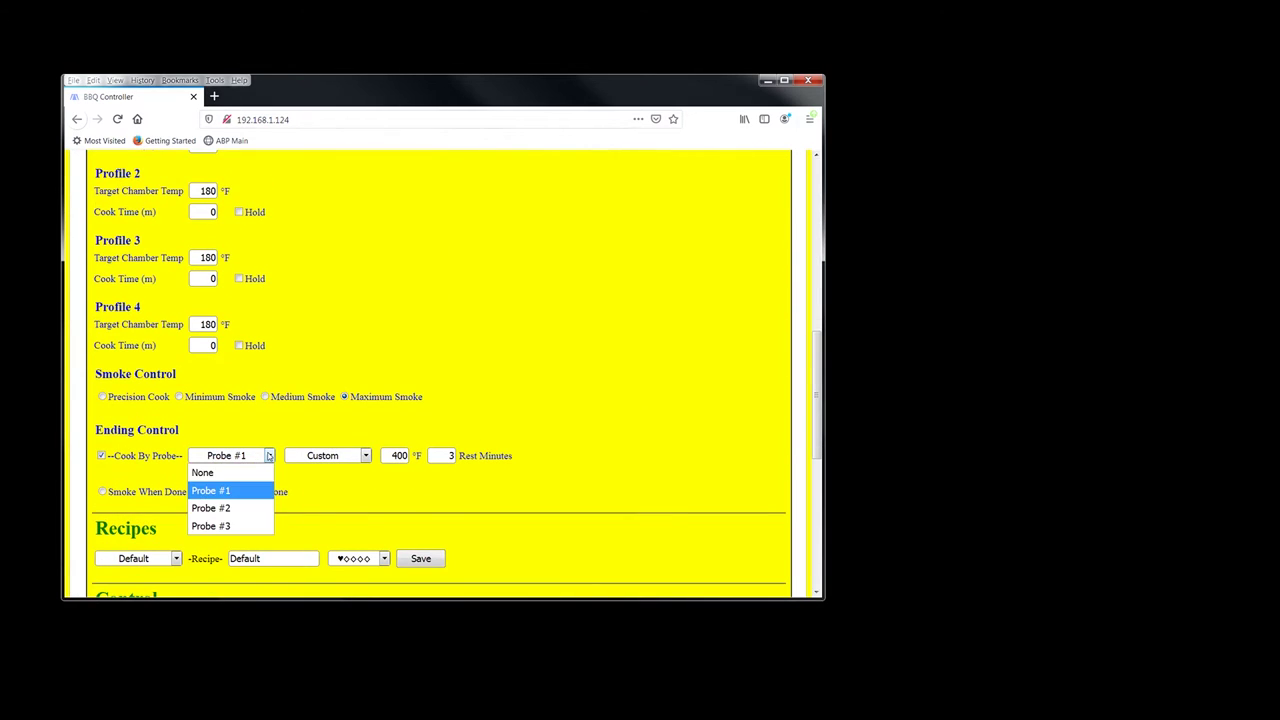
pyautogui.click(233, 526)
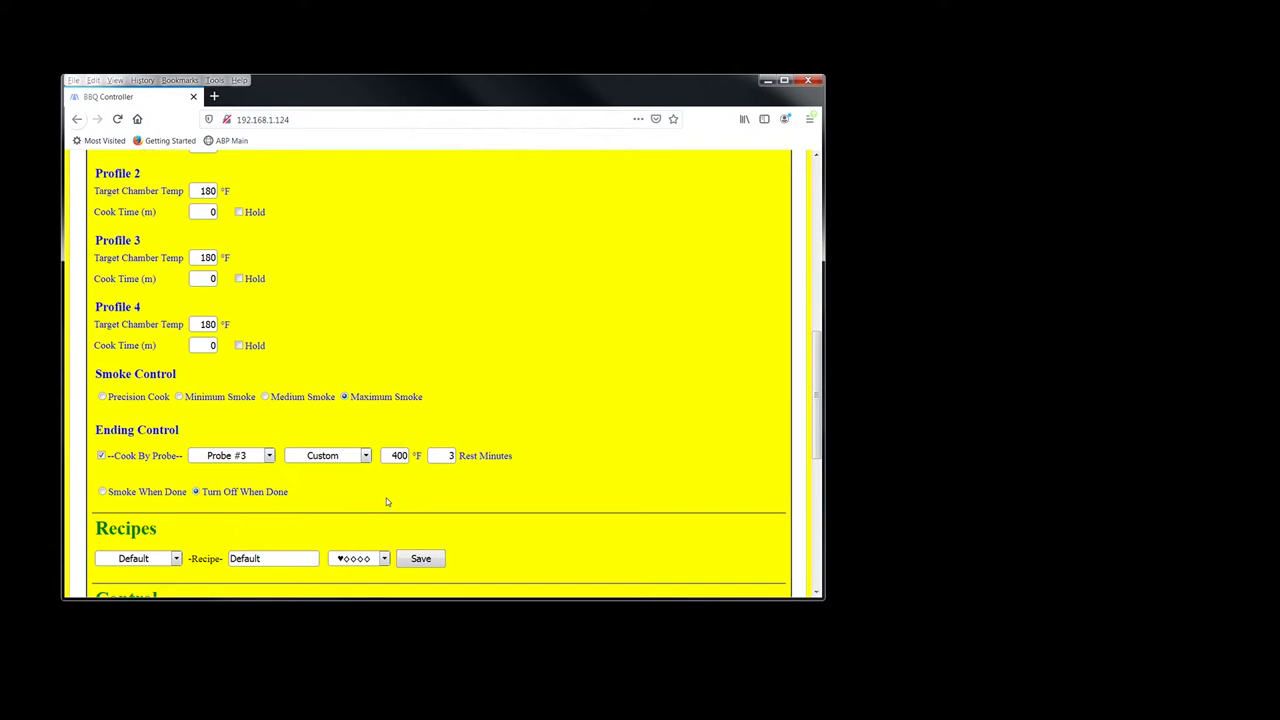
# - Set Smoke Control to Precision Cook and submit the changed cook settings to the controller
pyautogui.scroll(-5, 386, 501)
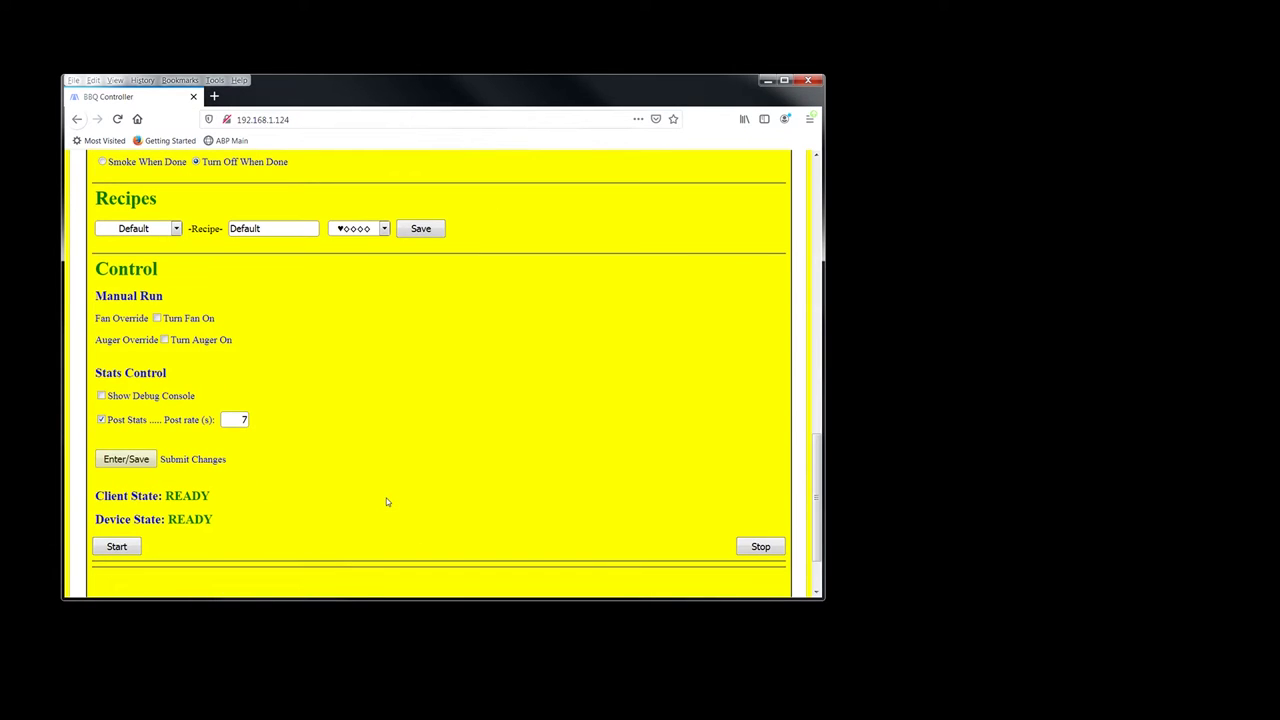
pyautogui.scroll(3, 387, 501)
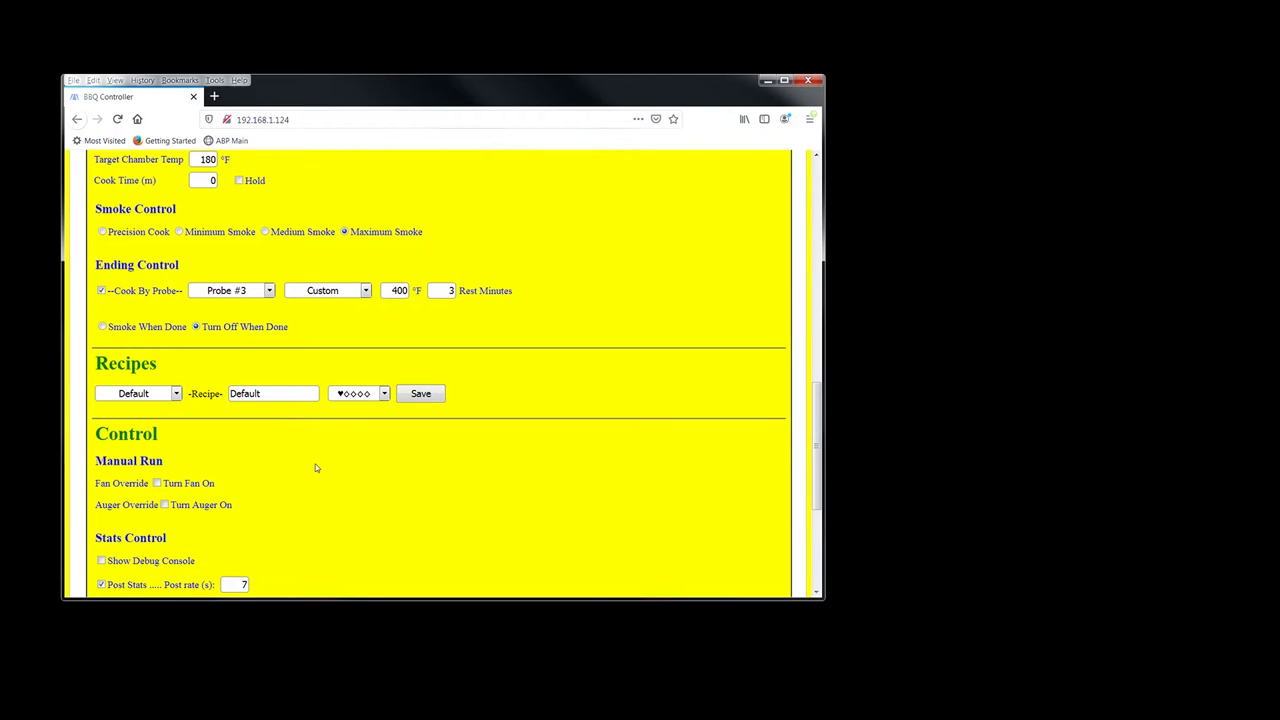
pyautogui.scroll(2, 315, 466)
pyautogui.scroll(1, 315, 466)
pyautogui.click(102, 341)
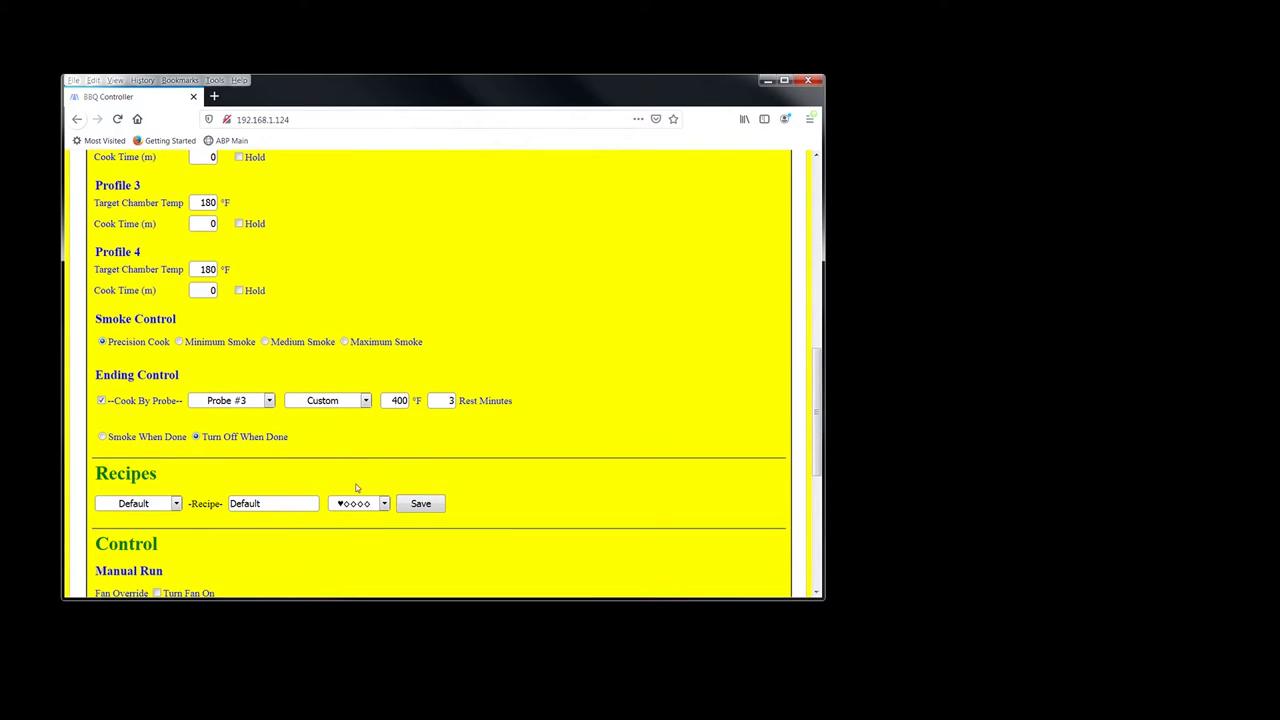
pyautogui.scroll(-6, 589, 491)
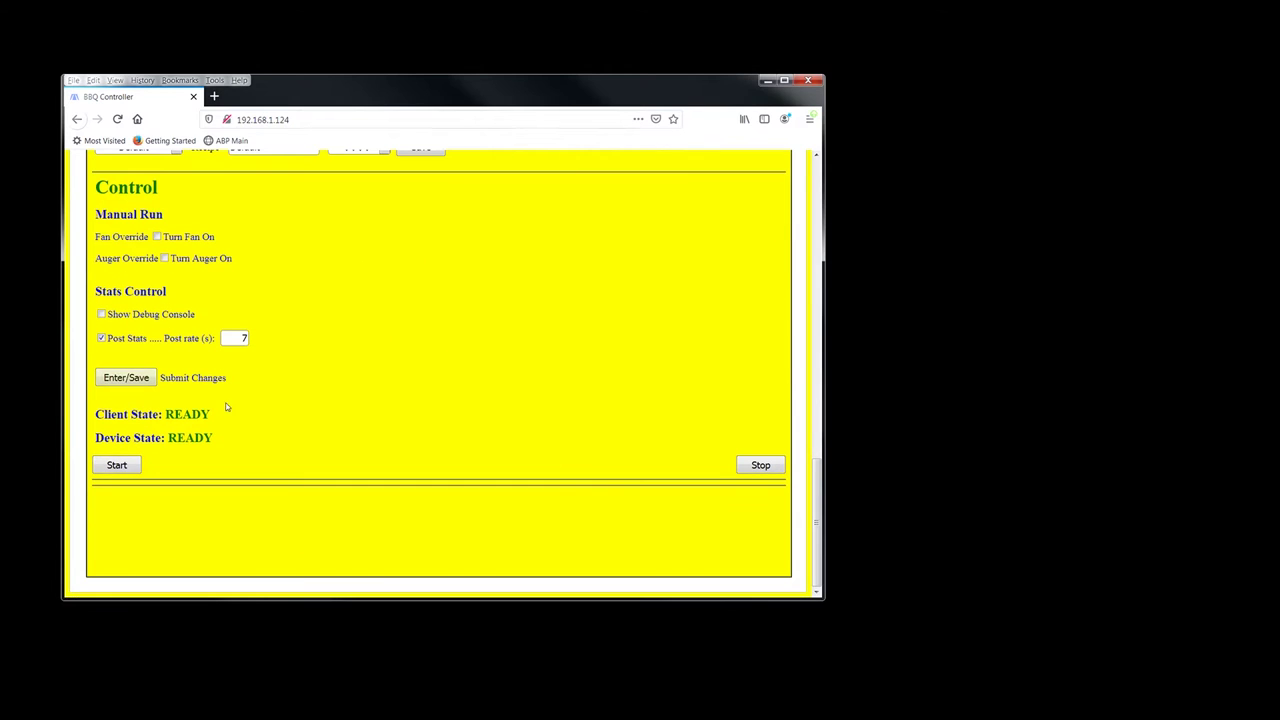
pyautogui.click(132, 384)
# - Check the updated Cook State and probe data, and view the temperature graph again
pyautogui.scroll(10, 306, 448)
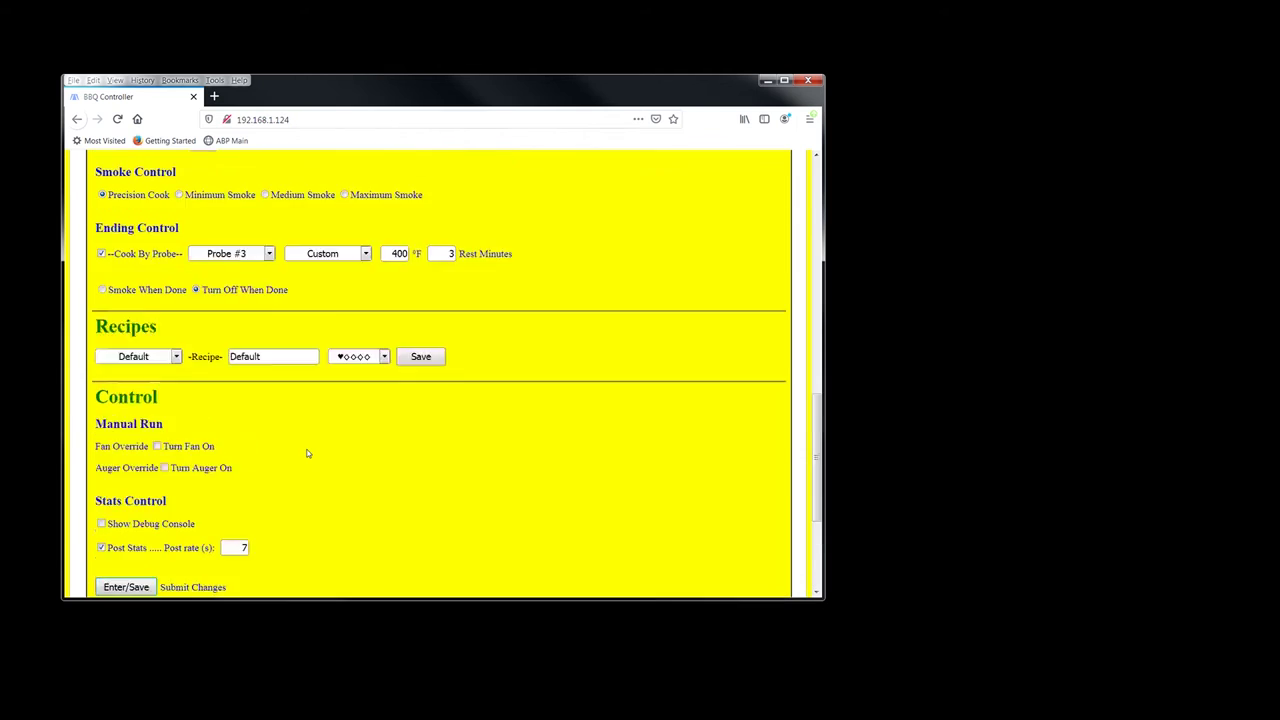
pyautogui.scroll(5, 307, 453)
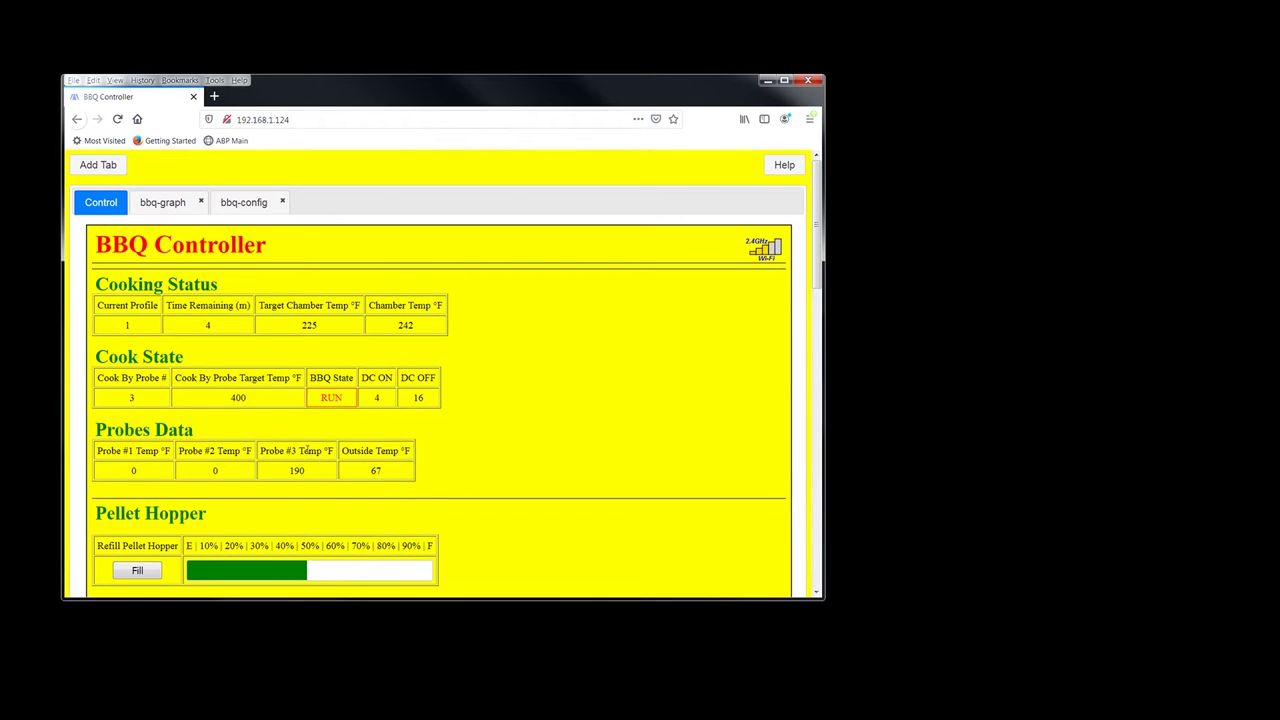
pyautogui.click(162, 202)
pyautogui.scroll(-2, 560, 510)
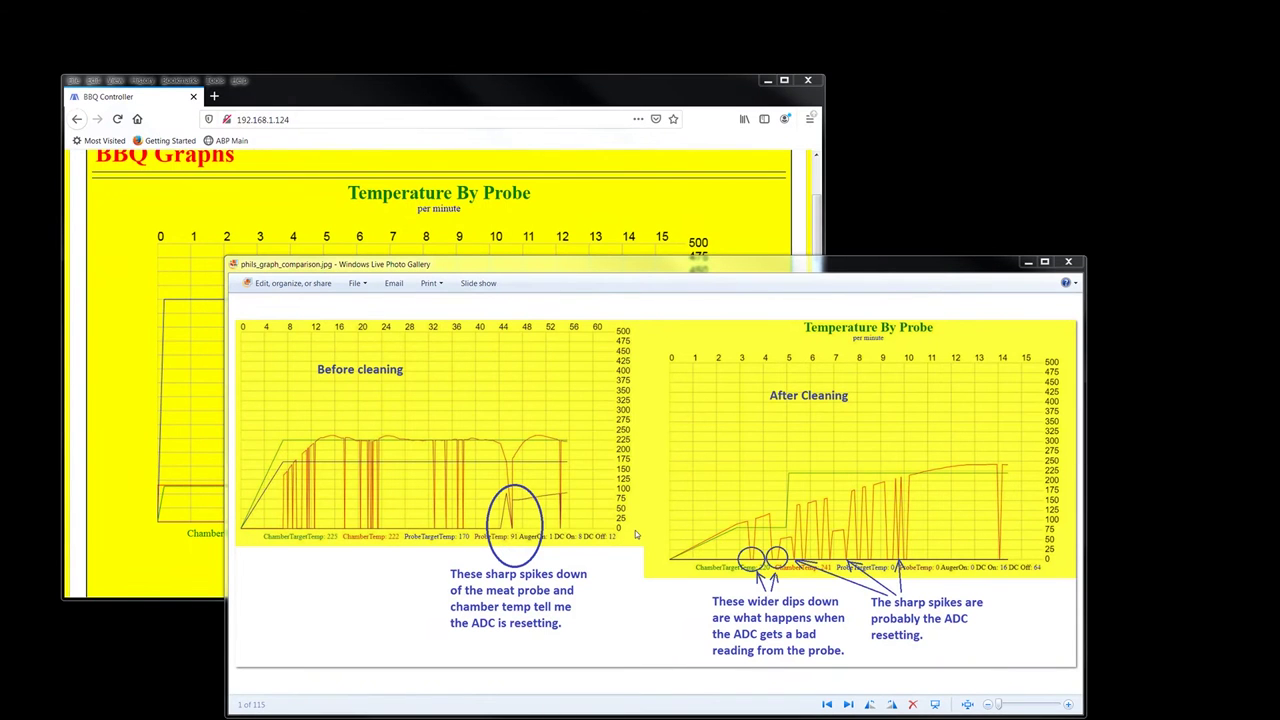
# - Examine the before and after cleaning graph comparison image, close it, and return to the live Temperature By Probe graph
pyautogui.moveTo(637, 268); pyautogui.dragTo(463, 157)
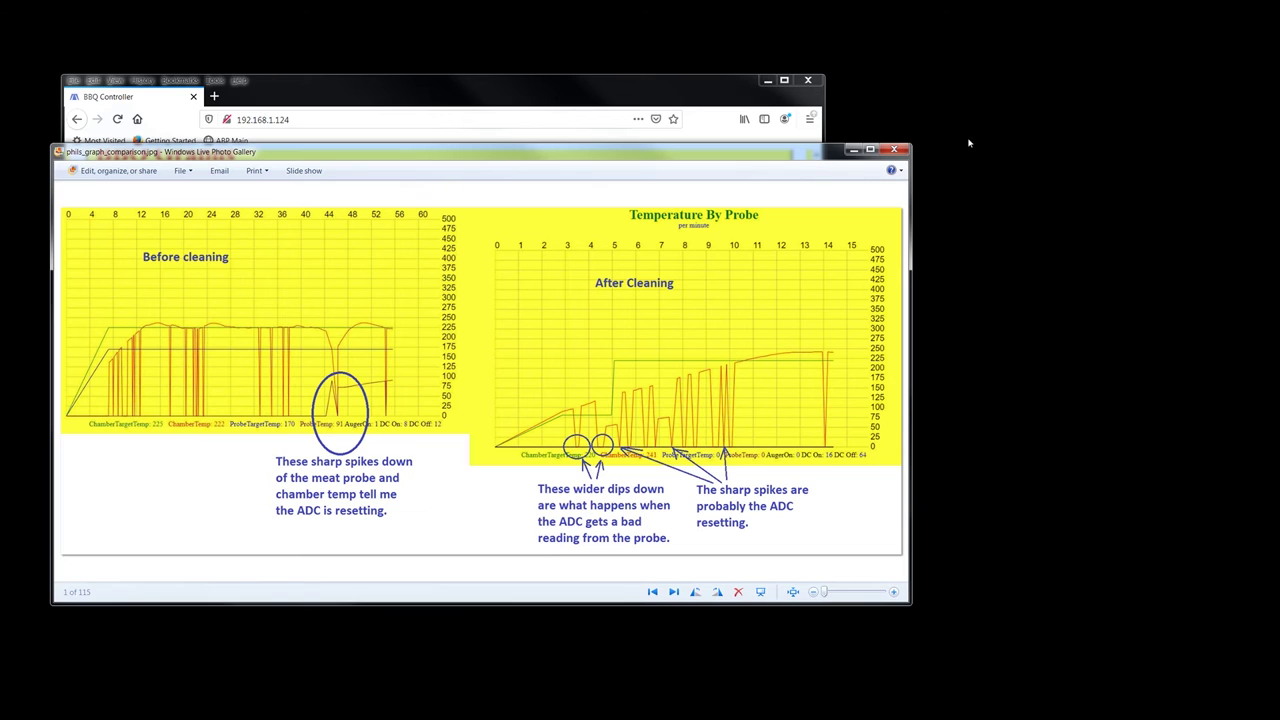
pyautogui.click(895, 150)
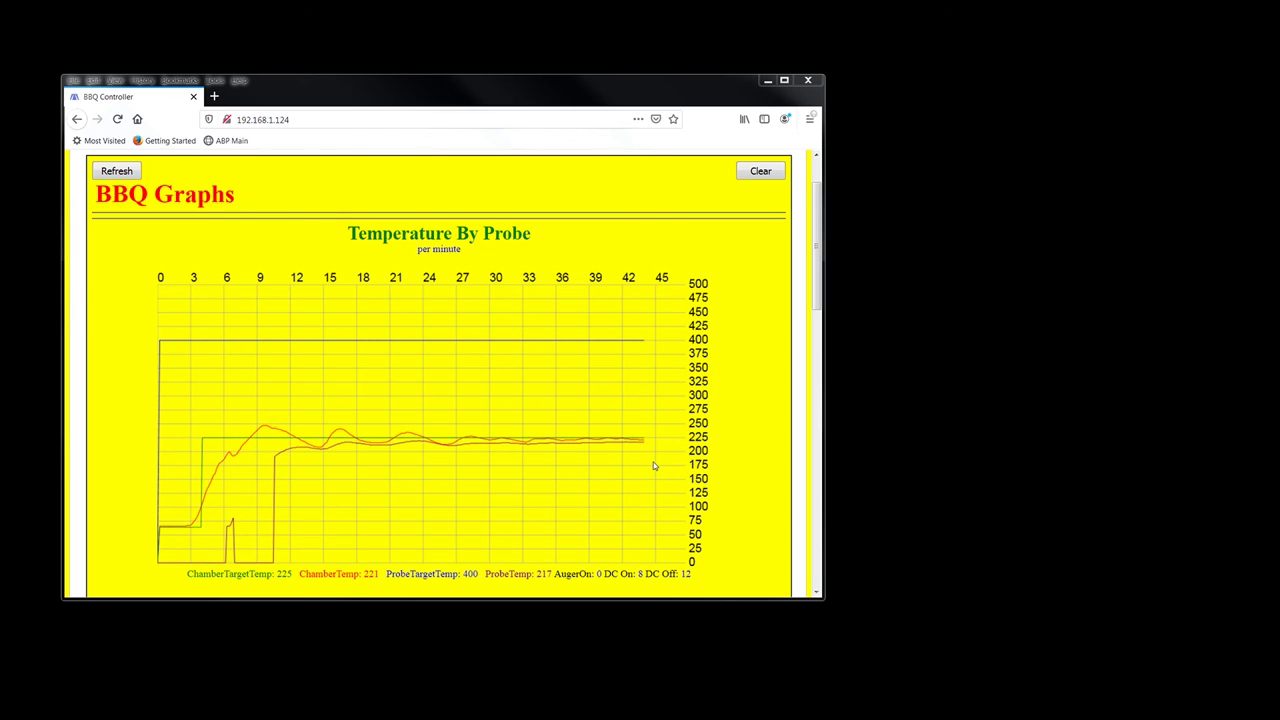
pyautogui.scroll(2, 748, 379)
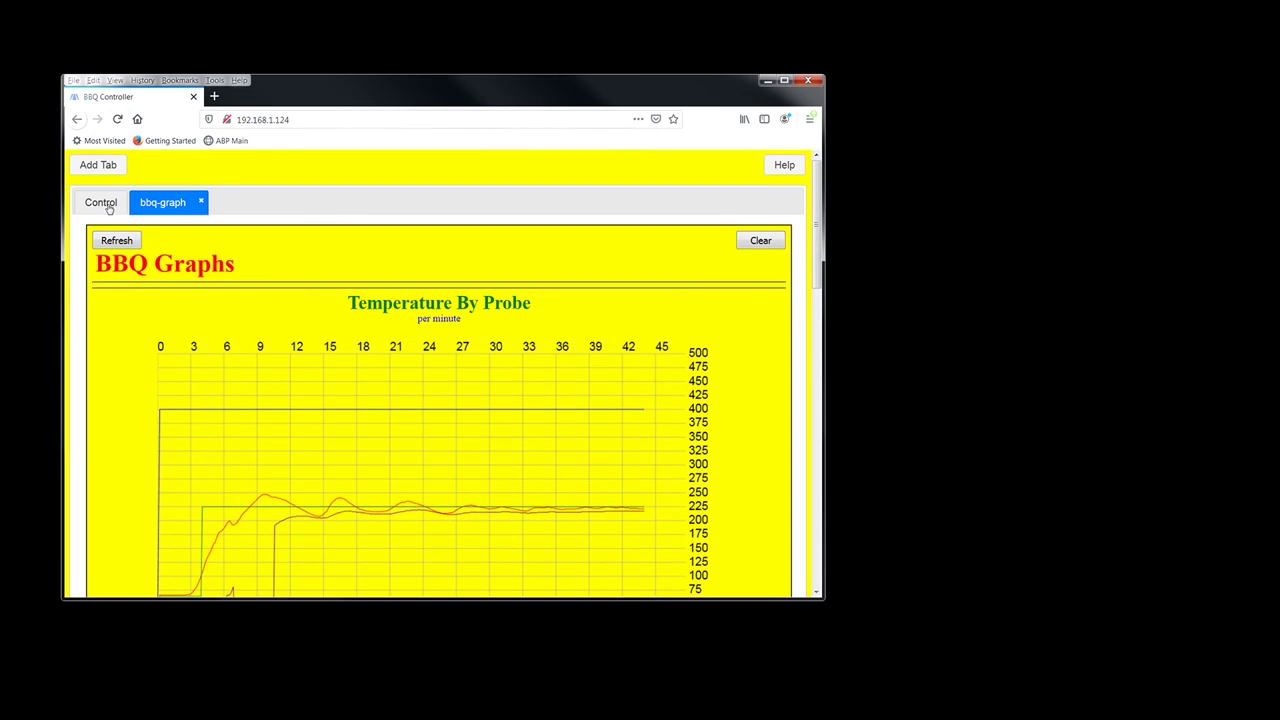